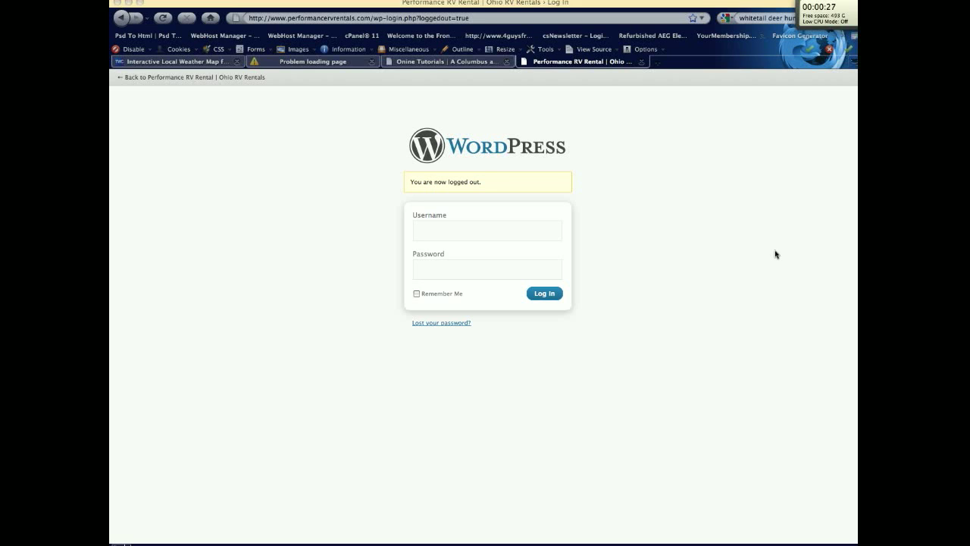
Step: Try logging in with a typed username and password, which is rejected as an invalid username
{"action": "left_click", "coordinate": [500, 231]}
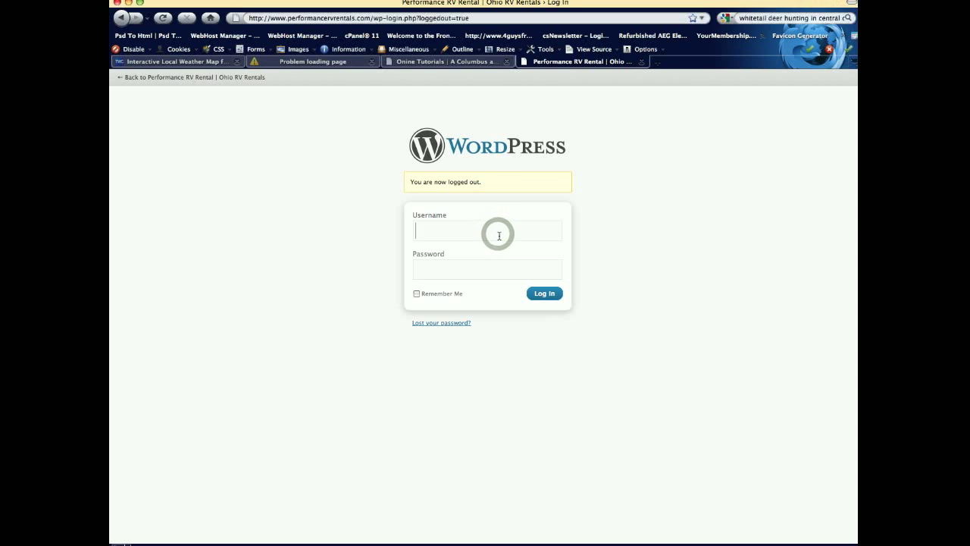
{"action": "type", "text": "admin"}
{"action": "key", "text": "Tab"}
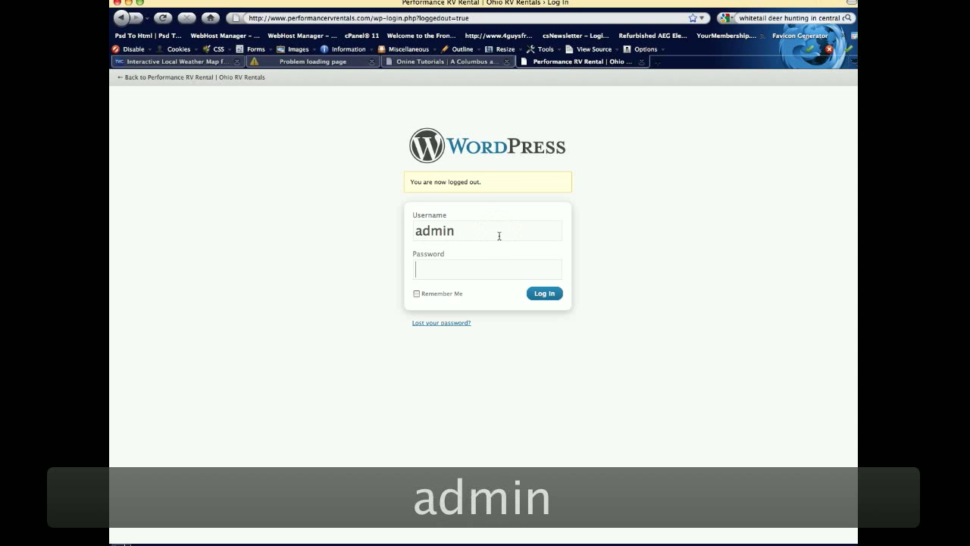
{"action": "type", "text": "•••••••"}
{"action": "key", "text": "Return"}
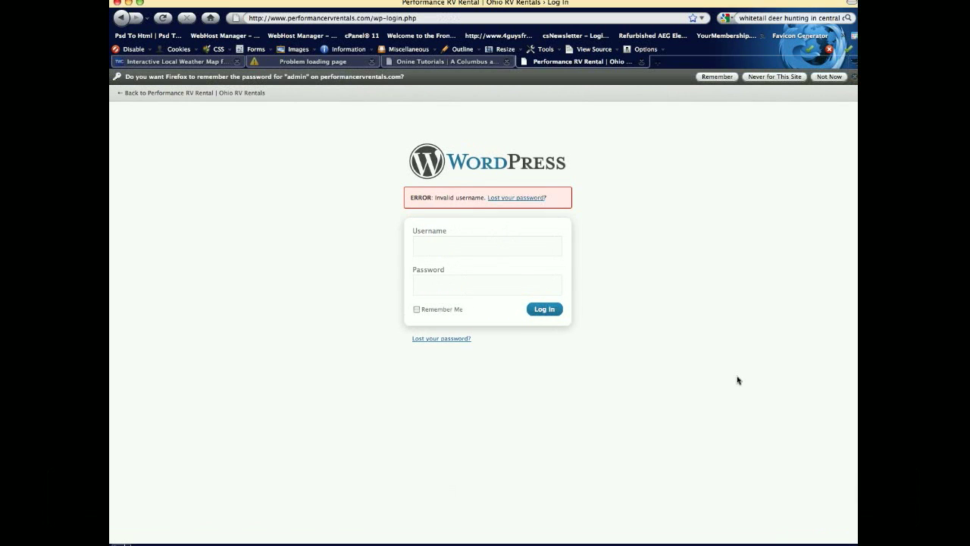
Step: Log in with the saved account username and its password to reach the Dashboard
{"action": "left_click", "coordinate": [437, 256]}
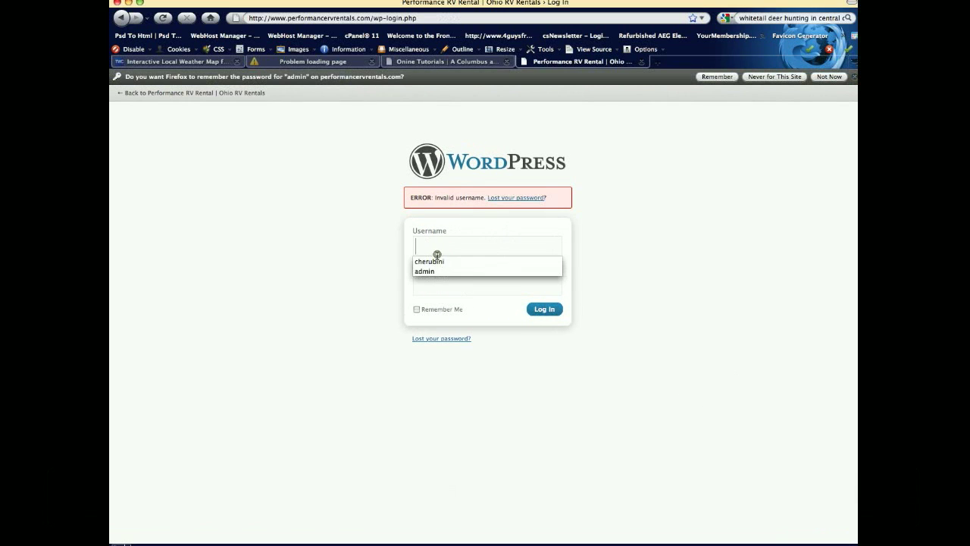
{"action": "left_click", "coordinate": [437, 260]}
{"action": "key", "text": "Tab"}
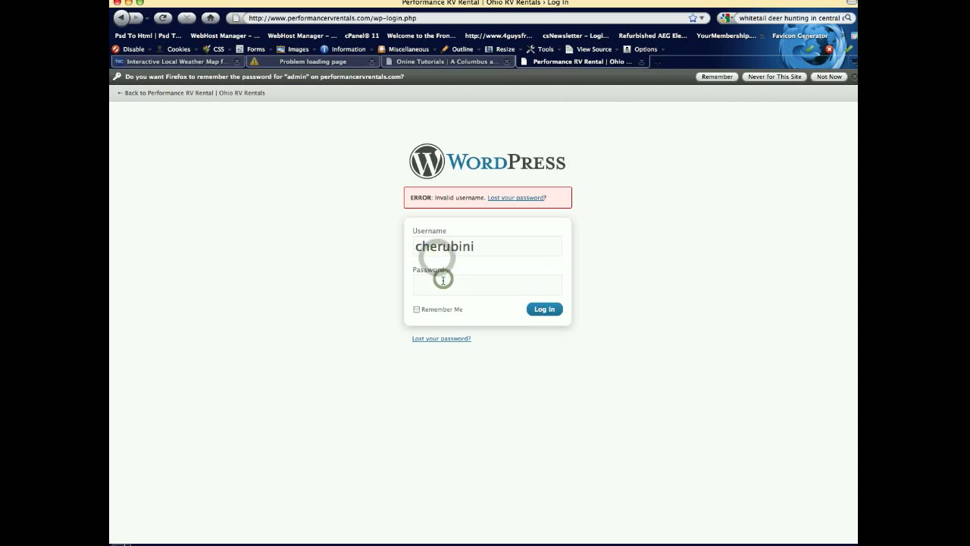
{"action": "type", "text": "••••••••"}
{"action": "key", "text": "Return"}
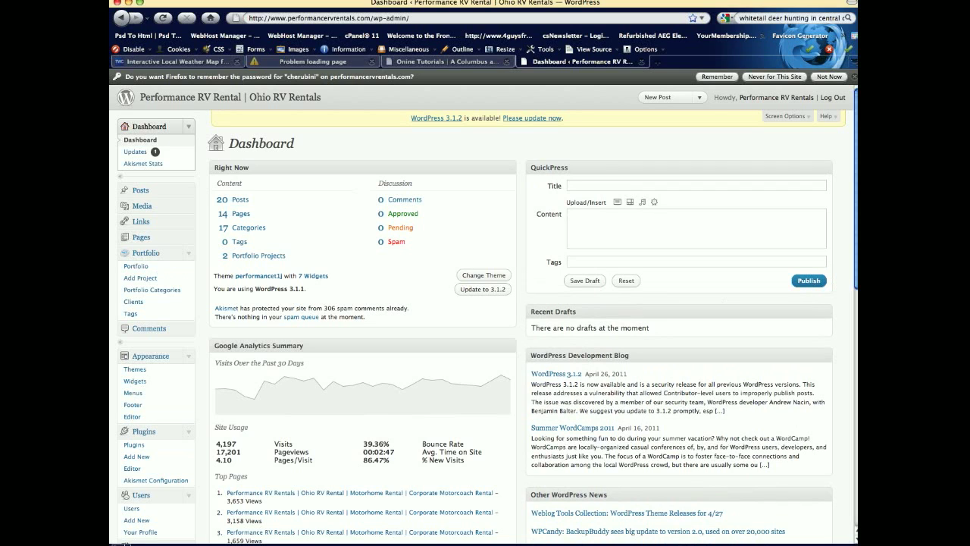
Step: Collapse the Portfolio, Dashboard, Appearance, Plugins, Users and Settings menus, then expand Gallery
{"action": "left_click", "coordinate": [188, 257]}
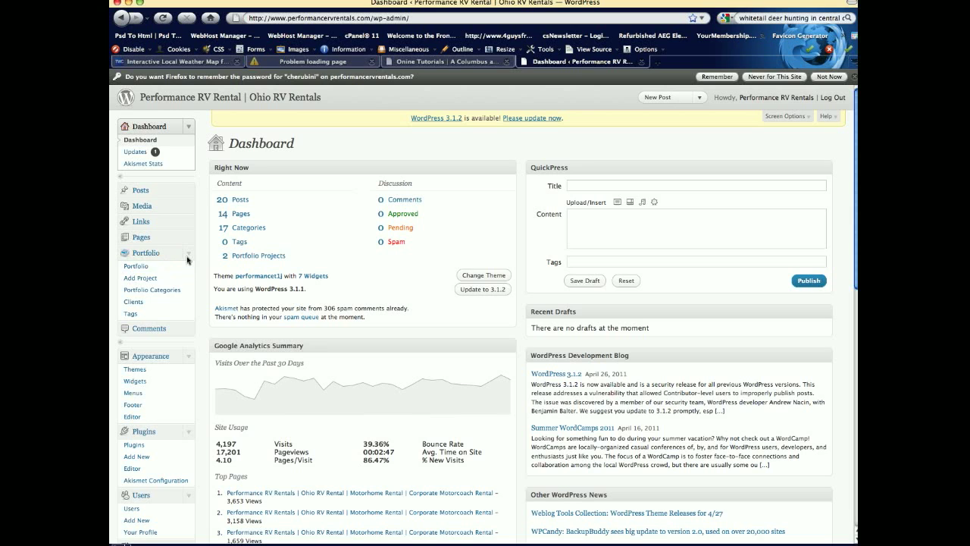
{"action": "left_click", "coordinate": [187, 128]}
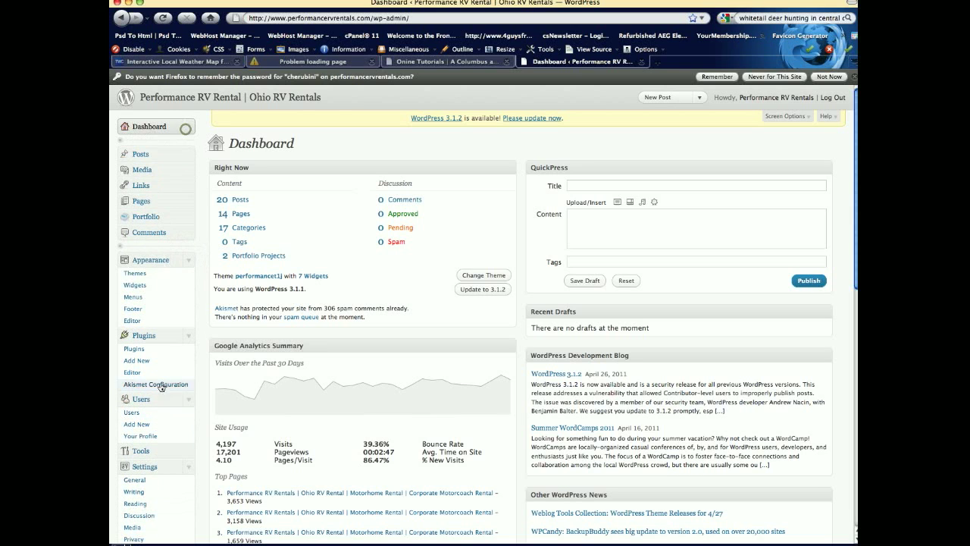
{"action": "left_click", "coordinate": [187, 259]}
{"action": "left_click", "coordinate": [188, 276]}
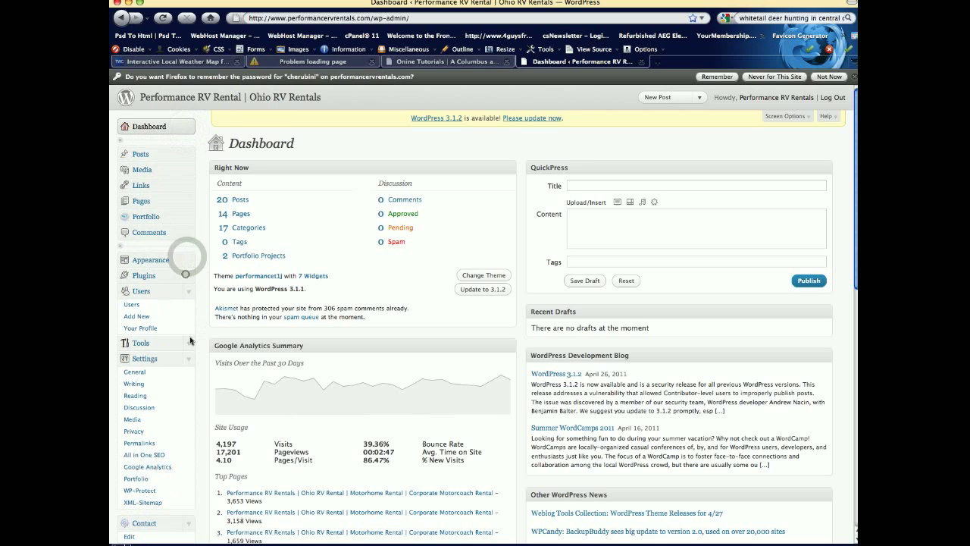
{"action": "left_click", "coordinate": [189, 291]}
{"action": "left_click", "coordinate": [191, 322]}
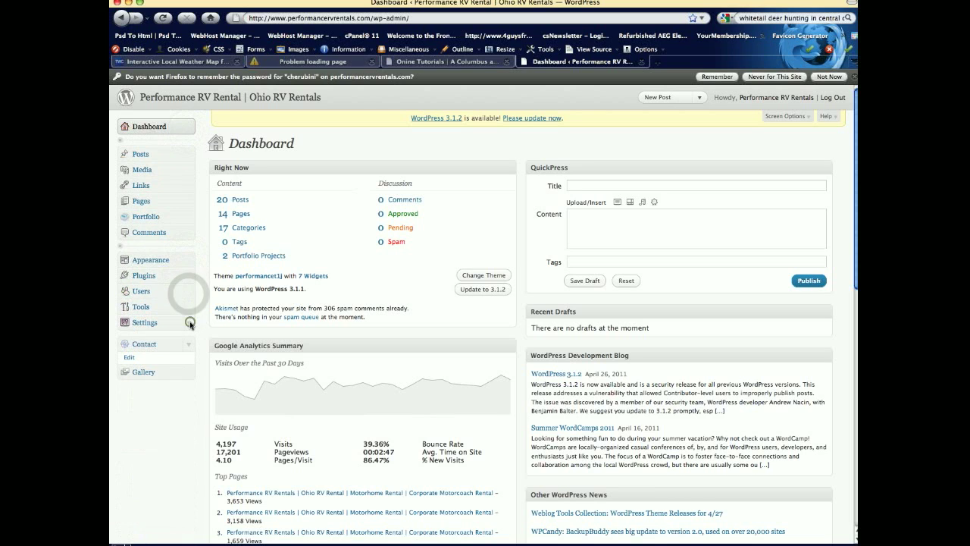
{"action": "left_click", "coordinate": [184, 372]}
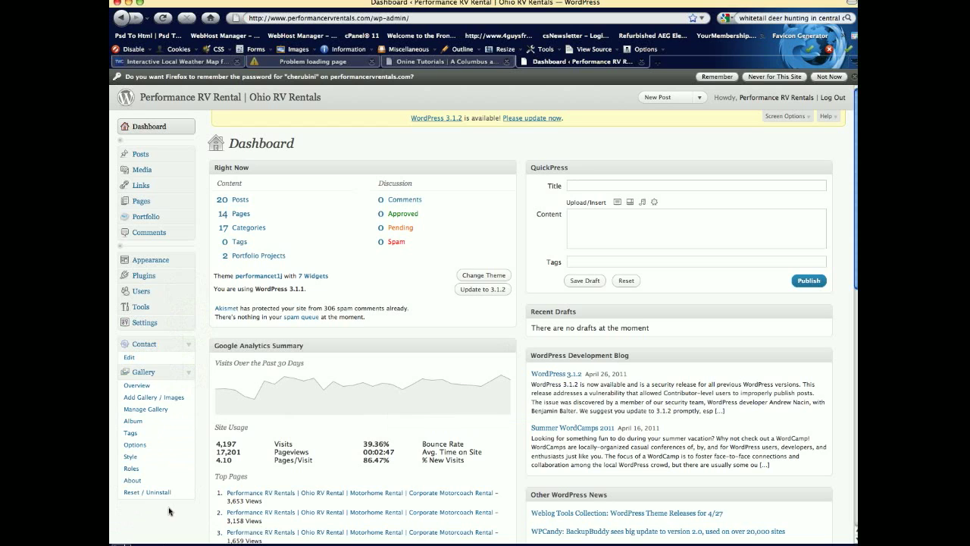
Step: Browse both pages of the Manage Gallery list, then go to the Gallery Album page
{"action": "left_click", "coordinate": [166, 413]}
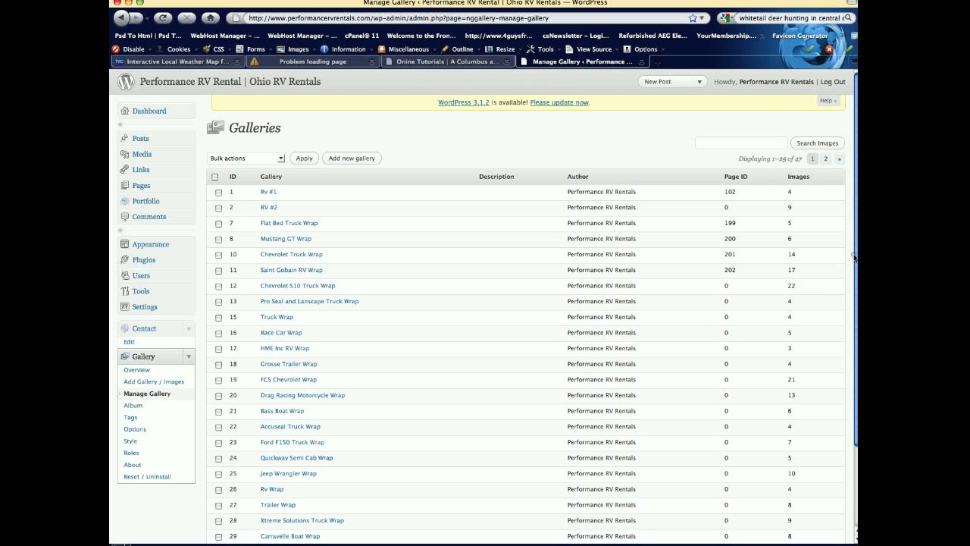
{"action": "scroll", "coordinate": [852, 255], "scroll_direction": "down", "scroll_amount": 3}
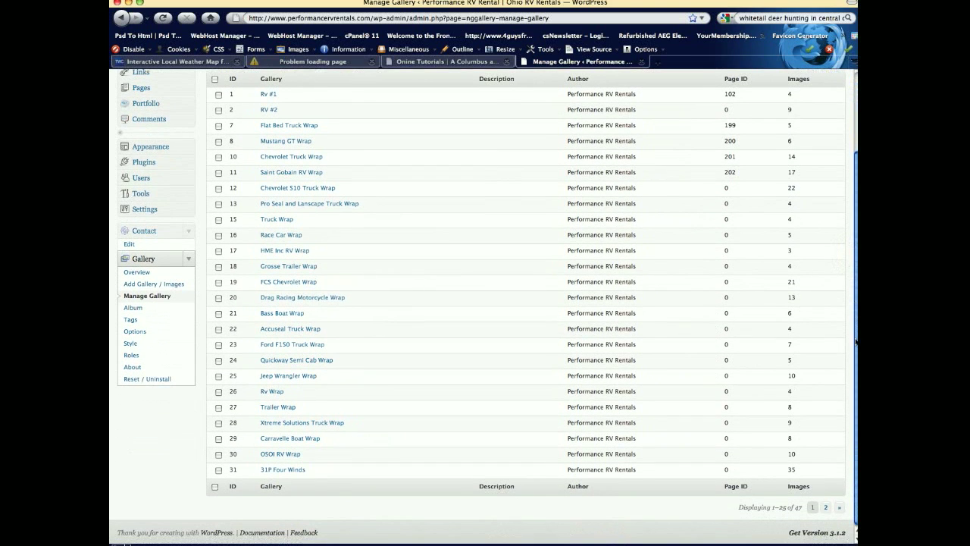
{"action": "left_click", "coordinate": [825, 507]}
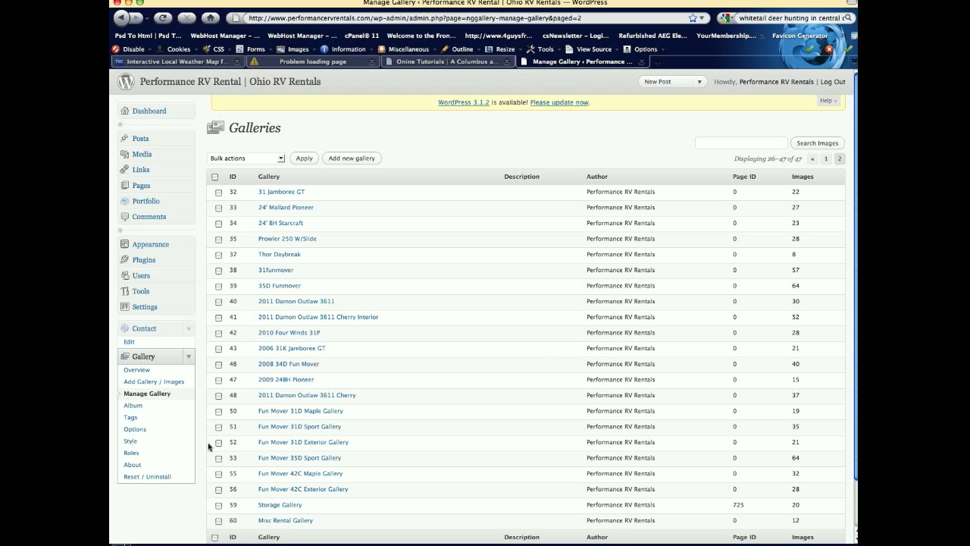
{"action": "left_click", "coordinate": [131, 404]}
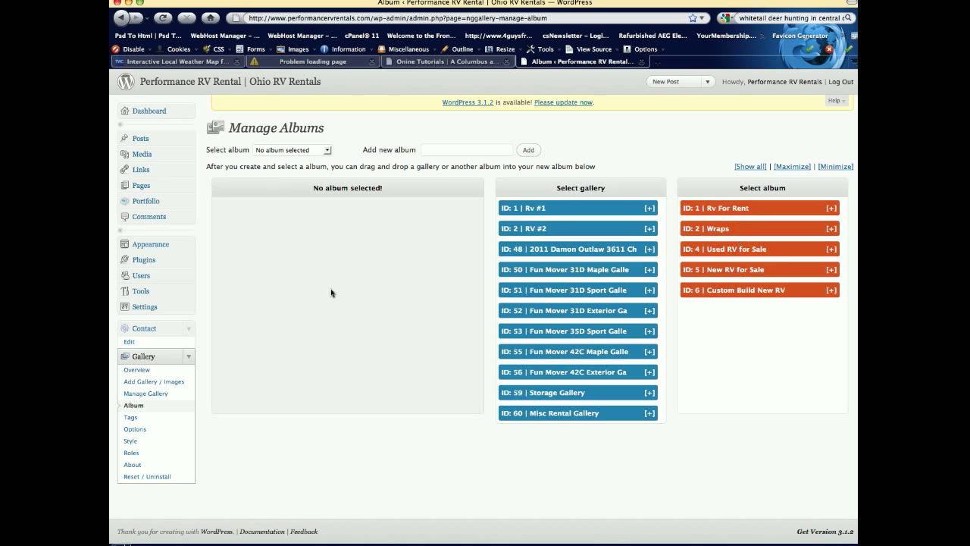
Step: Load album '1 – Rv For Rent' from the Select album dropdown
{"action": "left_click", "coordinate": [324, 152]}
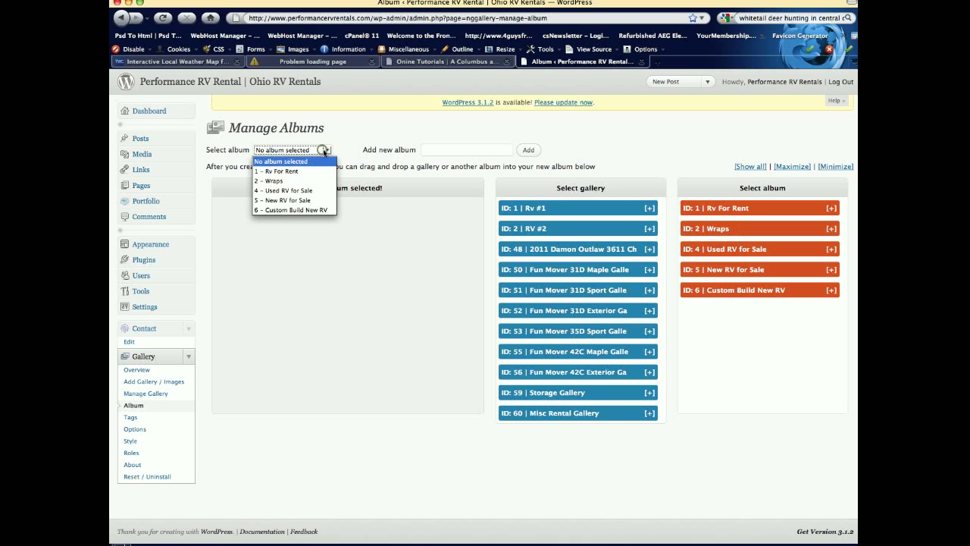
{"action": "left_click", "coordinate": [281, 174]}
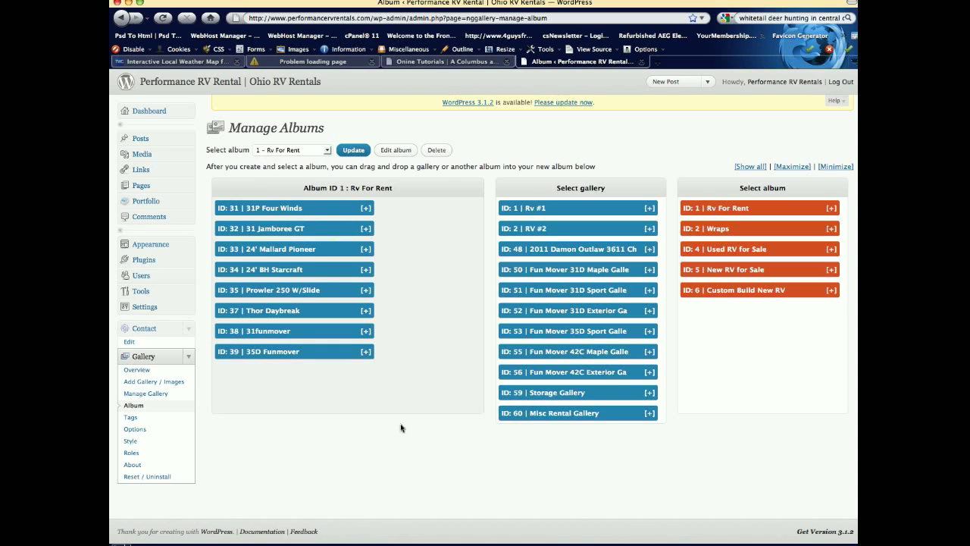
Step: Go to Add Gallery / Images, view the Add new gallery form, then switch to Upload a Zip-File
{"action": "left_click", "coordinate": [137, 386]}
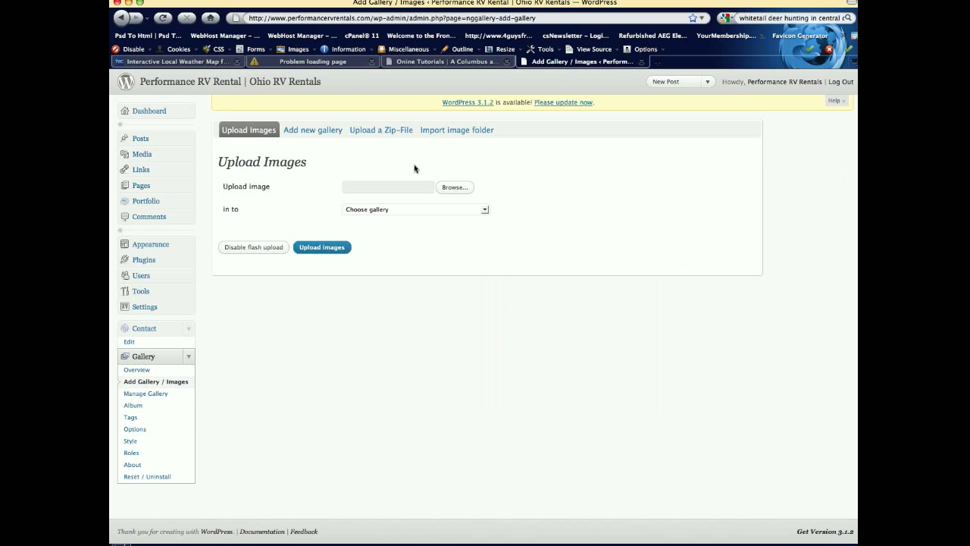
{"action": "left_click", "coordinate": [308, 132]}
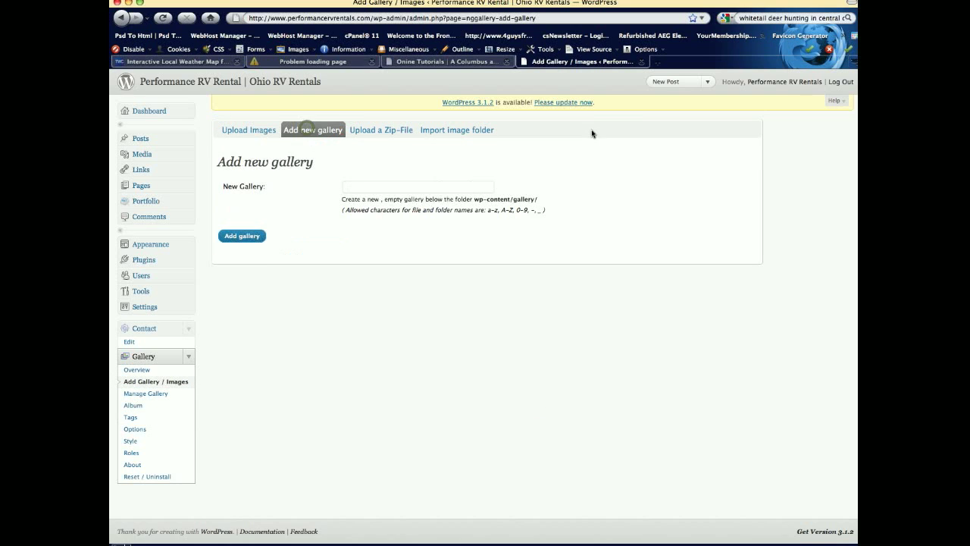
{"action": "left_click", "coordinate": [373, 188]}
{"action": "left_click", "coordinate": [394, 135]}
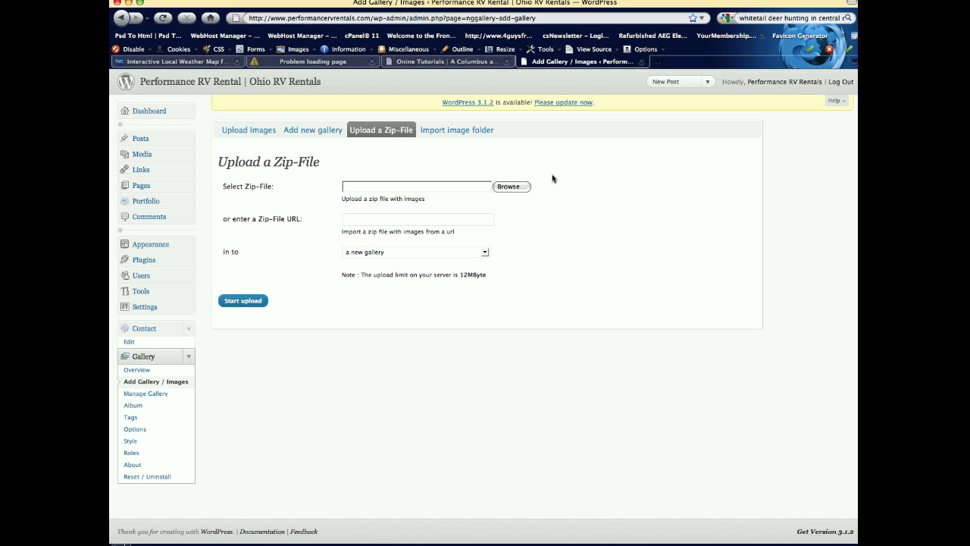
Step: Cancel the file browser and set the zip upload's target gallery to '60 – Misc Rental Gallery'
{"action": "left_click", "coordinate": [512, 188]}
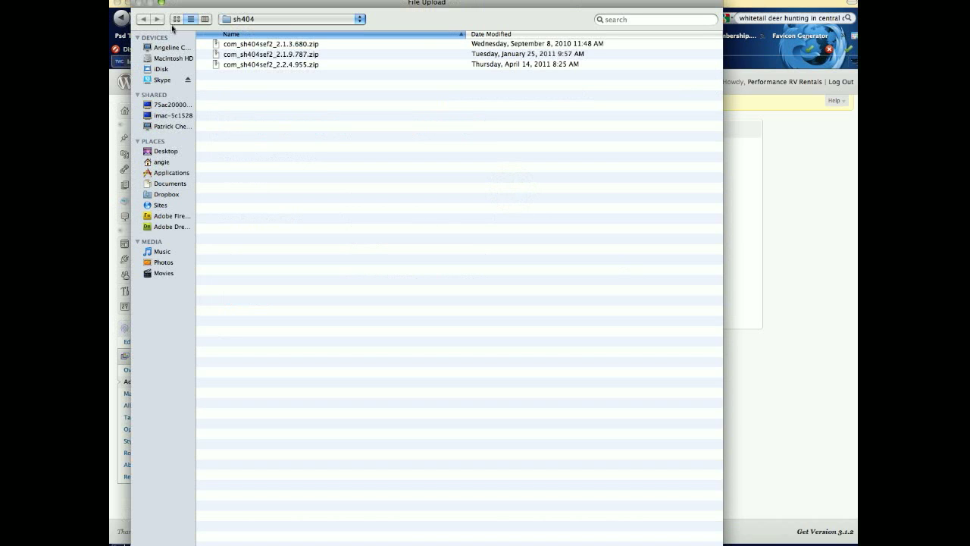
{"action": "key", "text": "Escape"}
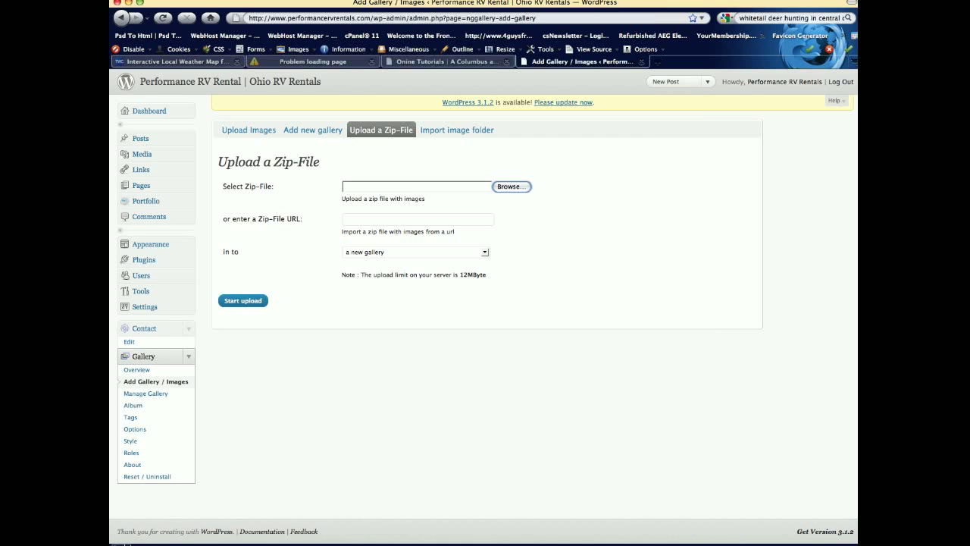
{"action": "left_click", "coordinate": [391, 253]}
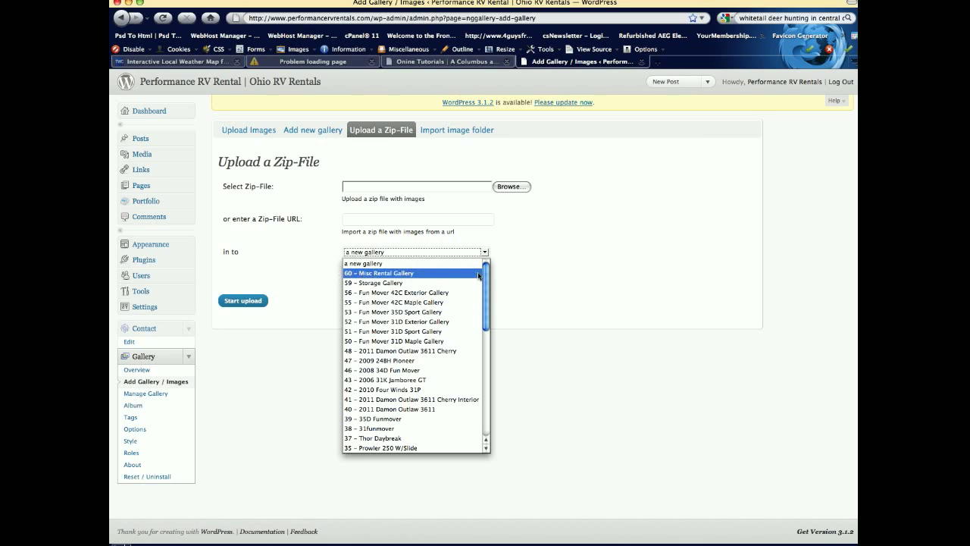
{"action": "left_click", "coordinate": [458, 277]}
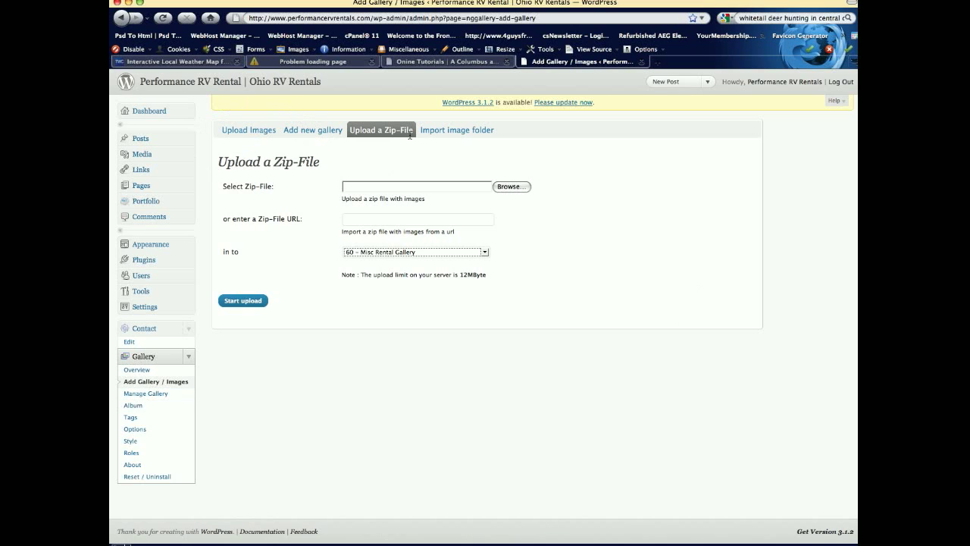
Step: Add a new gallery named 'test gallery', which is created as Gallery ID 61
{"action": "left_click", "coordinate": [290, 130]}
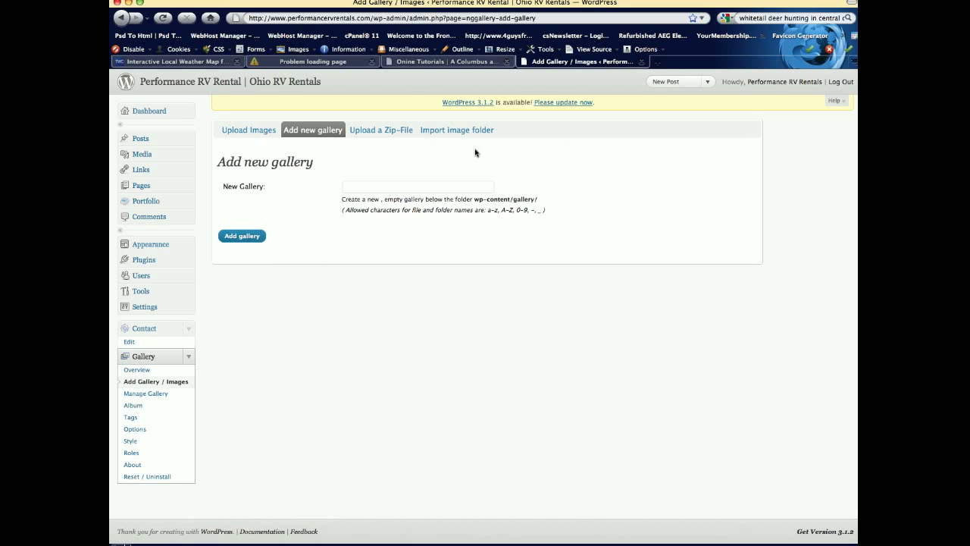
{"action": "left_click", "coordinate": [351, 190]}
{"action": "type", "text": "test gallery"}
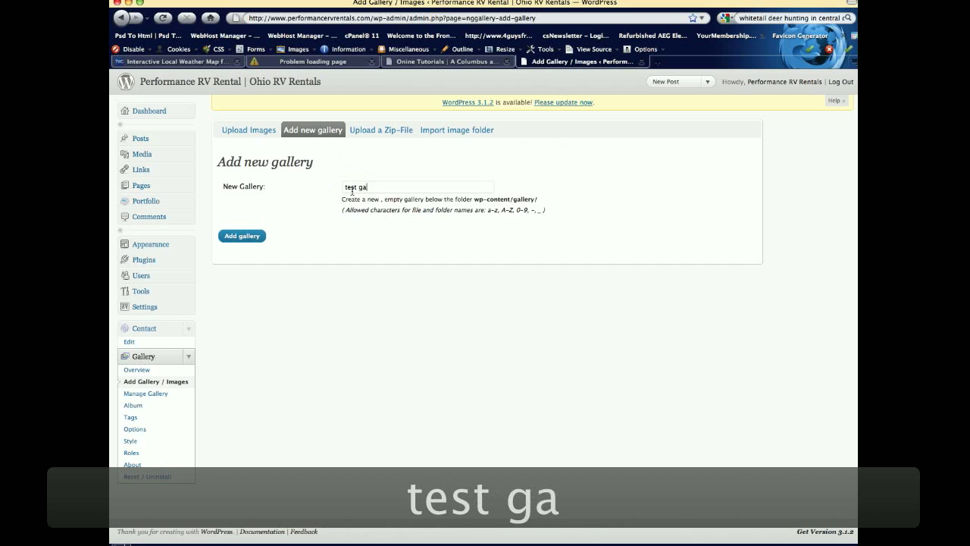
{"action": "left_click", "coordinate": [243, 236]}
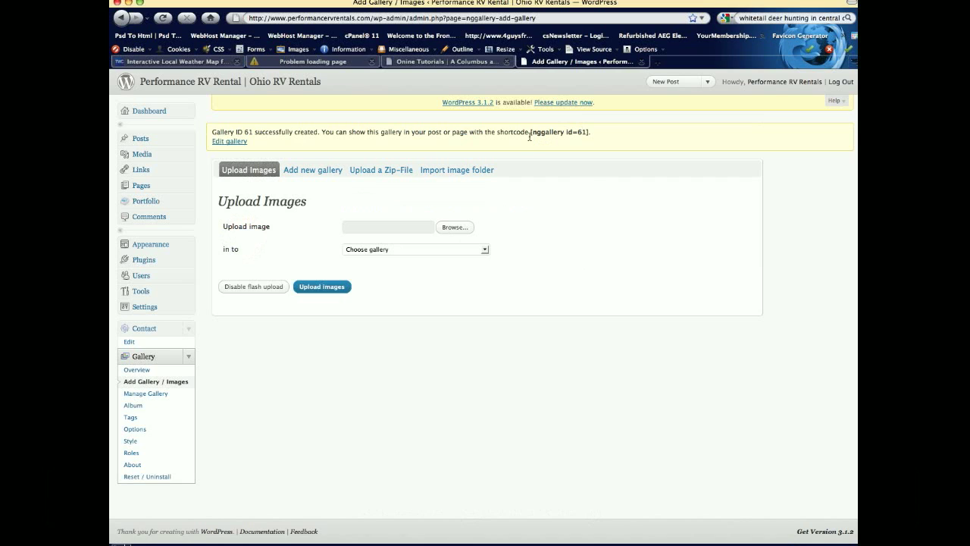
Step: Select the [nggallery id=61] shortcode, then check the zip upload target list includes '61 – test gallery'
{"action": "left_click_drag", "start_coordinate": [527, 134], "coordinate": [587, 135]}
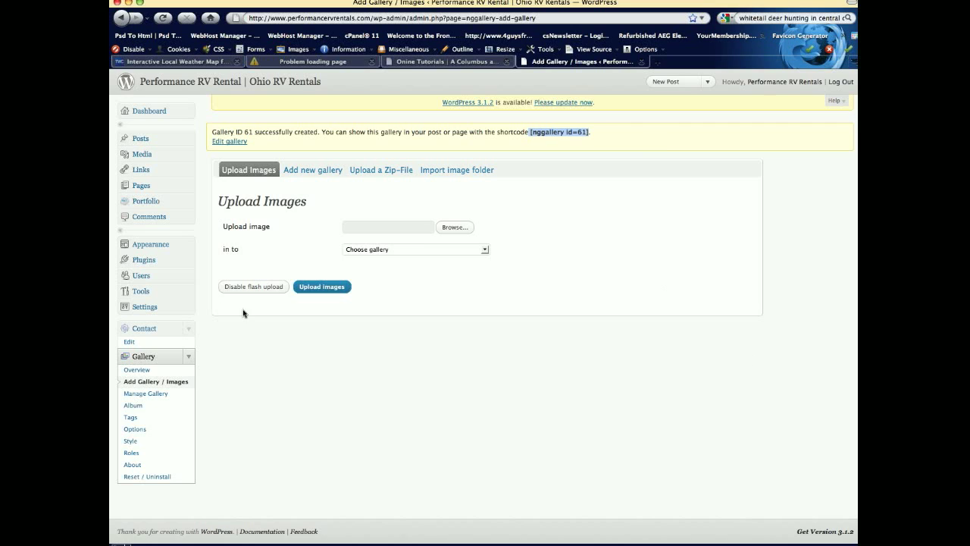
{"action": "left_click", "coordinate": [388, 171]}
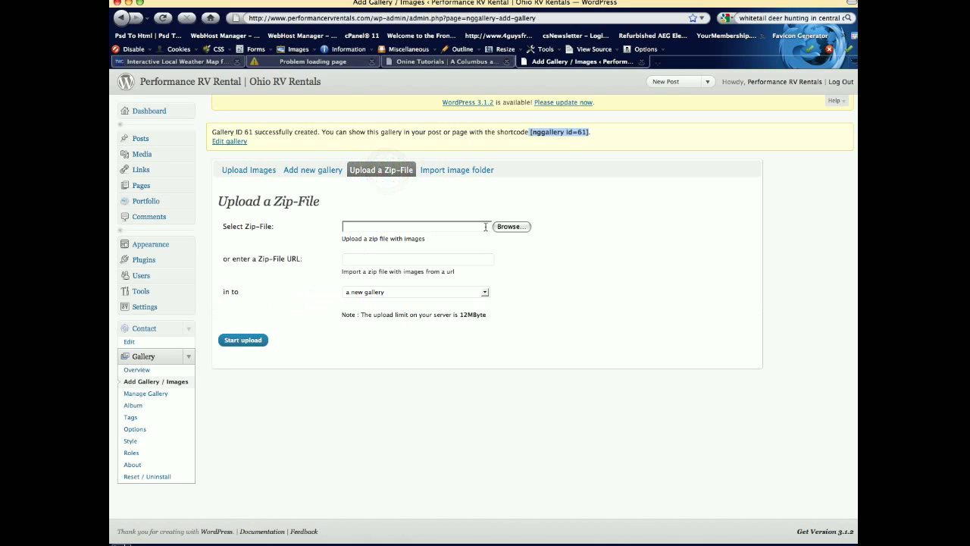
{"action": "left_click", "coordinate": [482, 293]}
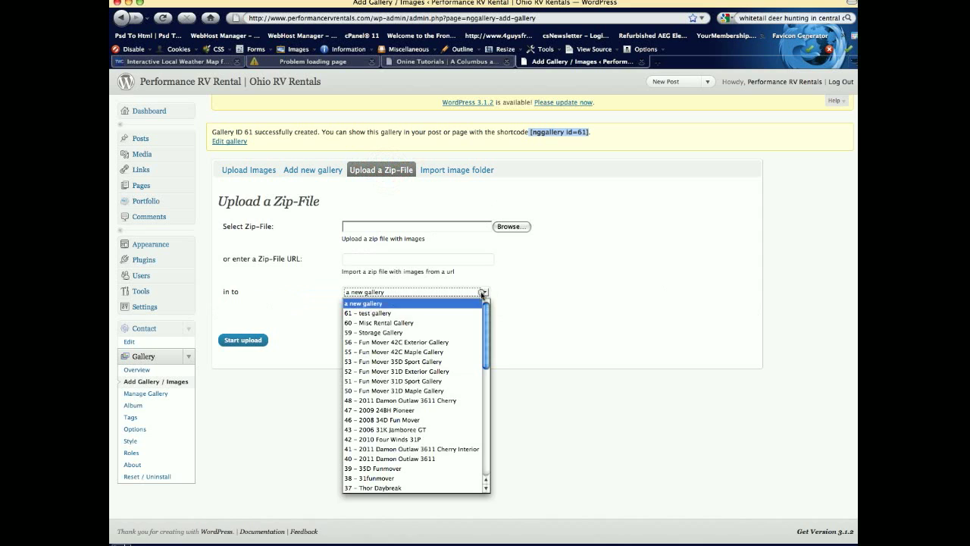
{"action": "left_click", "coordinate": [606, 321]}
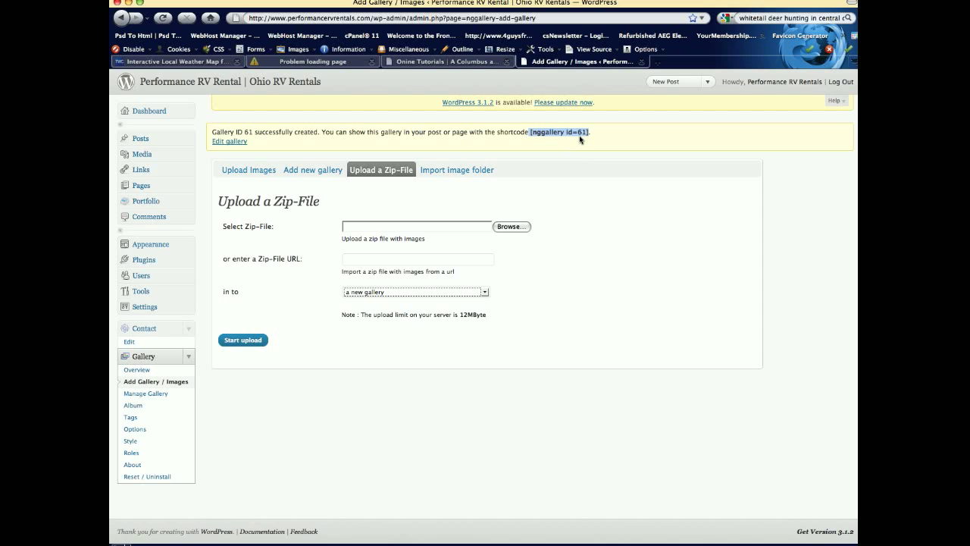
Step: Visit the Album and Add Gallery / Images pages, ending on the Manage Gallery list
{"action": "left_click", "coordinate": [155, 410]}
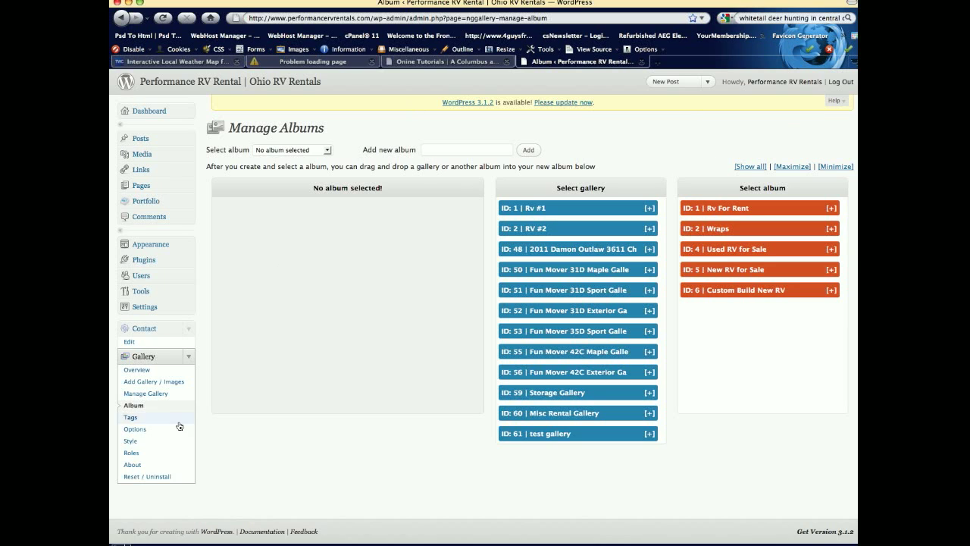
{"action": "left_click", "coordinate": [130, 385]}
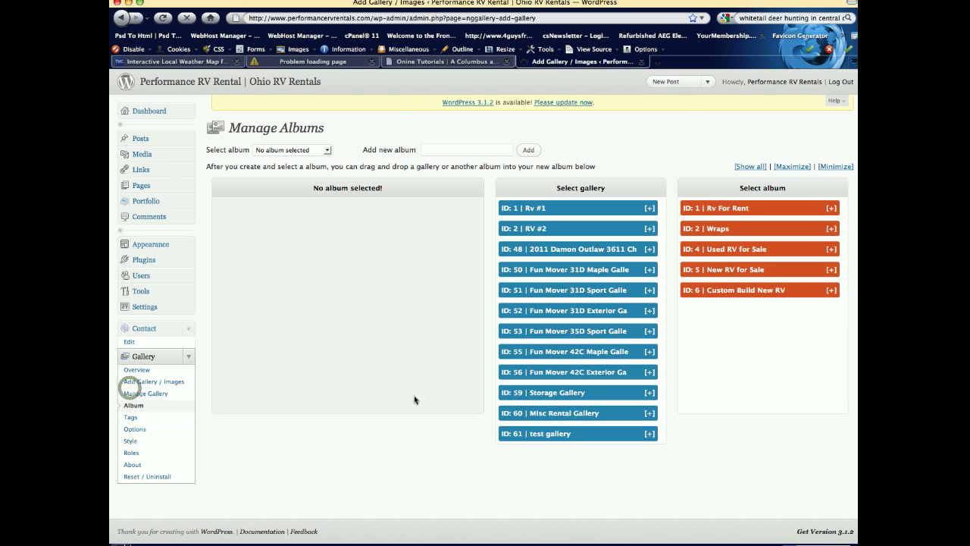
{"action": "left_click", "coordinate": [157, 397]}
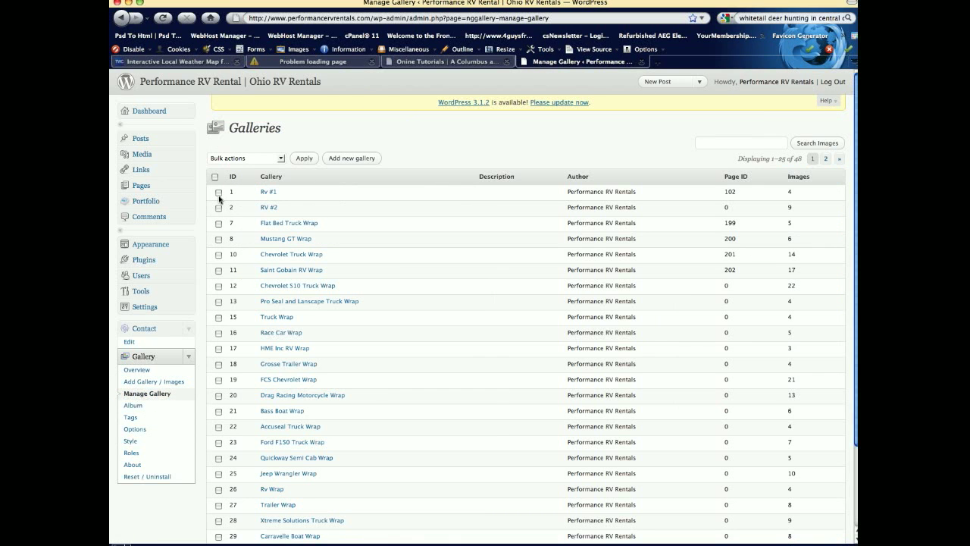
Step: Delete img_0178 from the Rv #1 gallery via the Delete images bulk action, then return to Dashboard
{"action": "left_click", "coordinate": [271, 193]}
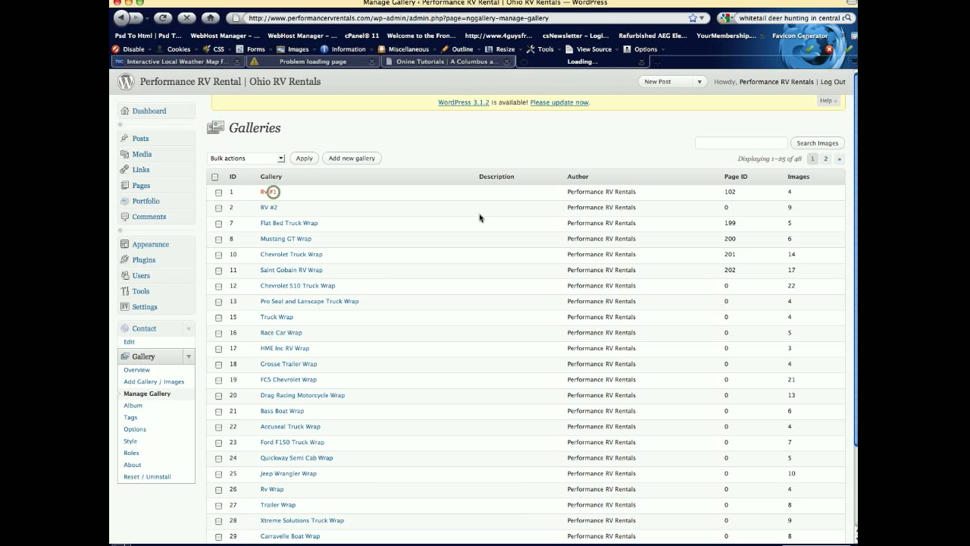
{"action": "scroll", "coordinate": [606, 376], "scroll_direction": "down", "scroll_amount": 3}
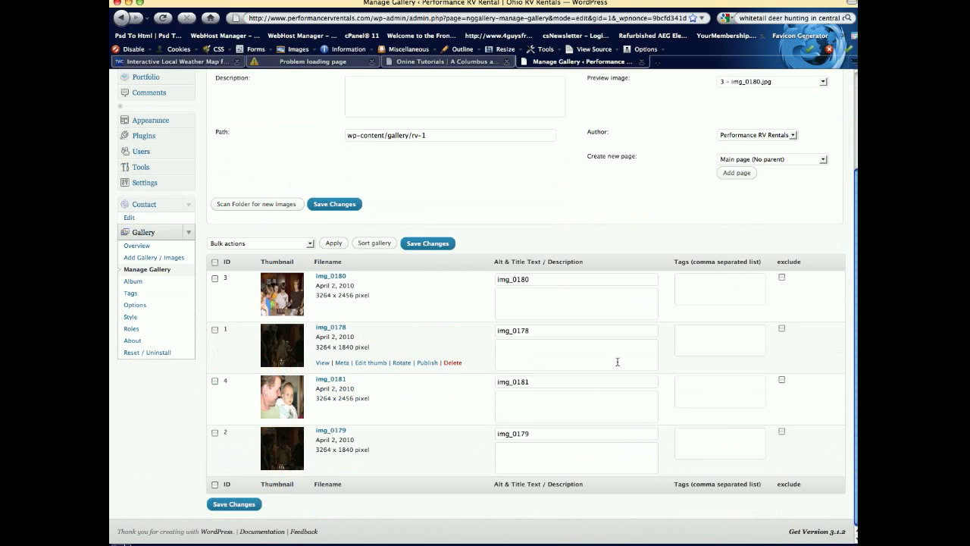
{"action": "left_click", "coordinate": [215, 330]}
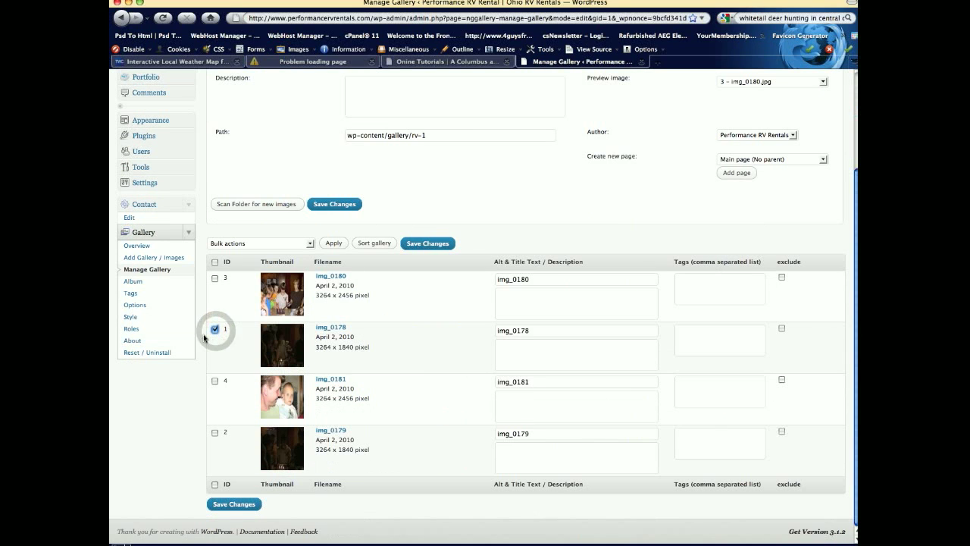
{"action": "left_click", "coordinate": [309, 243]}
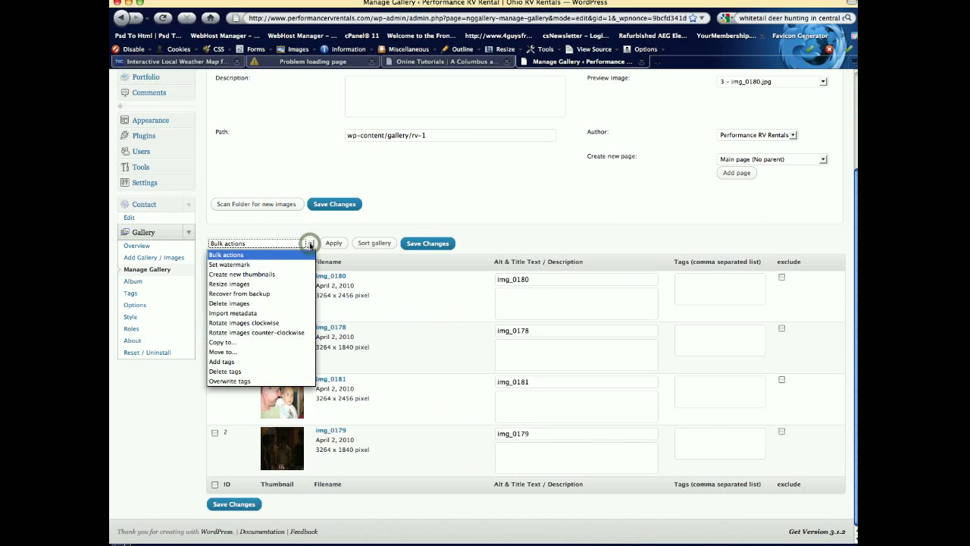
{"action": "left_click", "coordinate": [294, 302]}
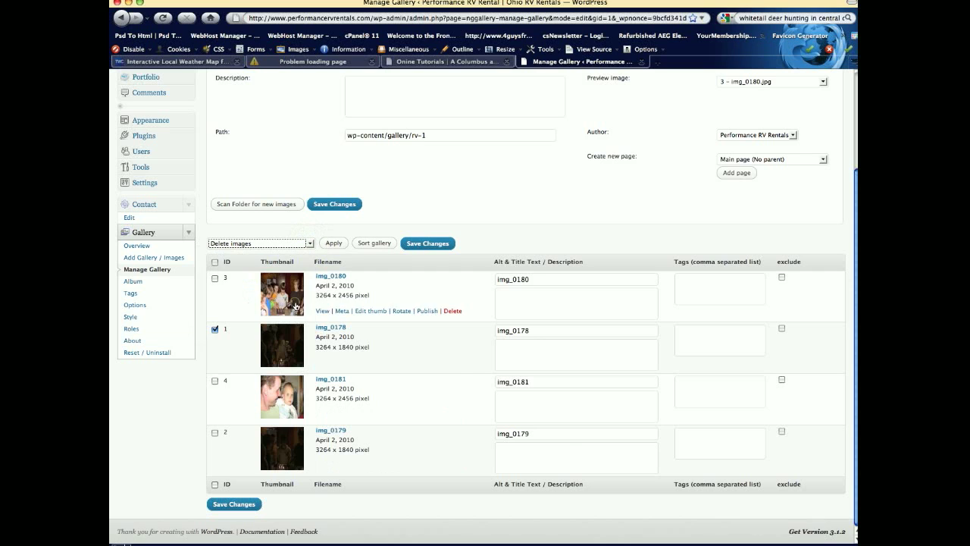
{"action": "left_click", "coordinate": [331, 243]}
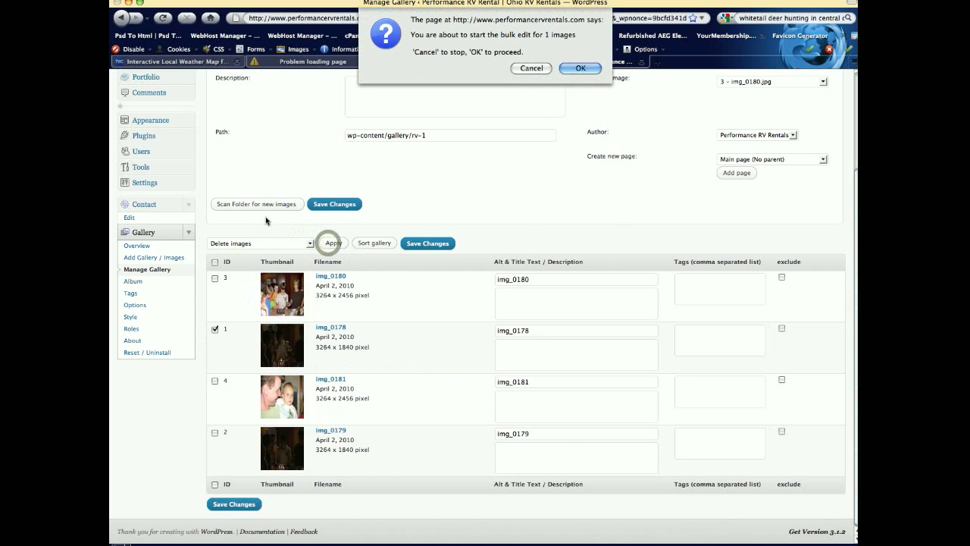
{"action": "left_click", "coordinate": [580, 68]}
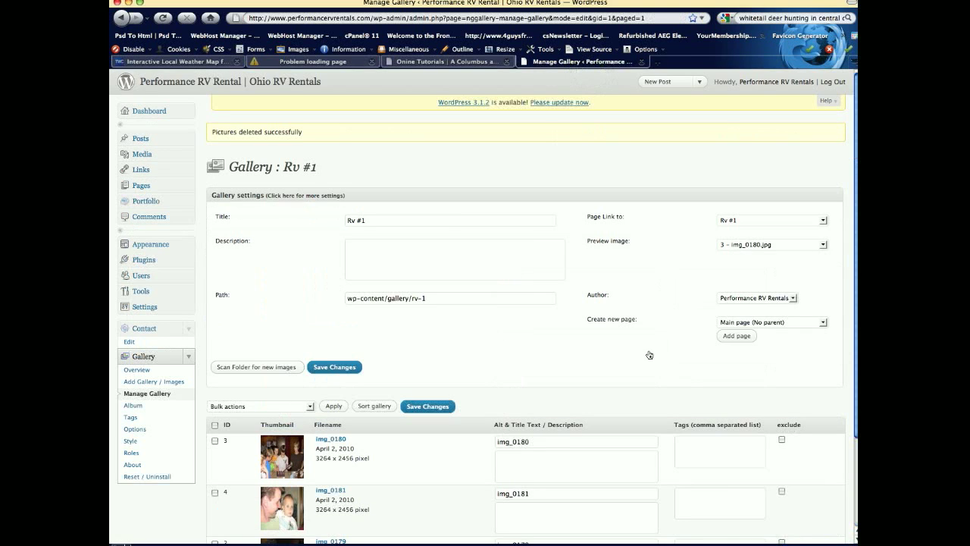
{"action": "scroll", "coordinate": [650, 350], "scroll_direction": "down", "scroll_amount": 3}
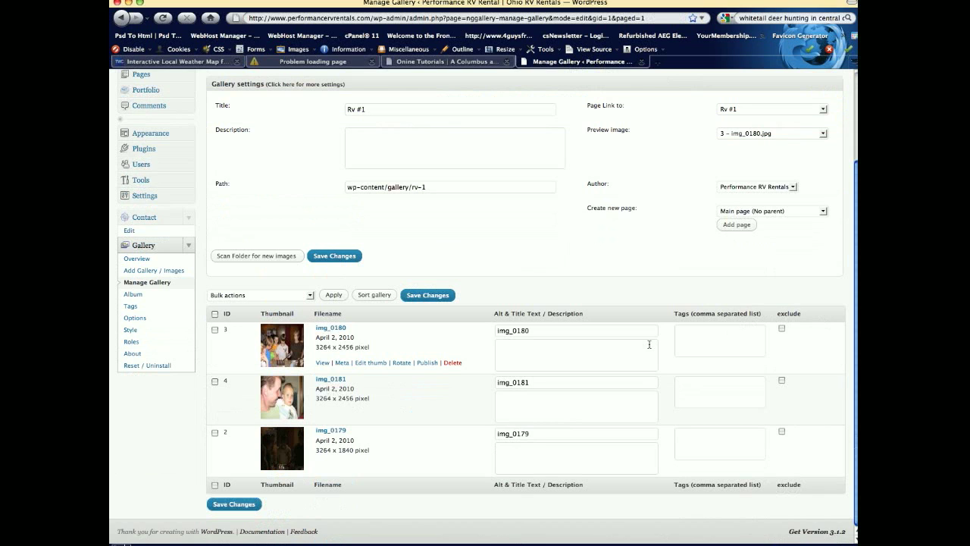
{"action": "scroll", "coordinate": [562, 353], "scroll_direction": "up", "scroll_amount": 3}
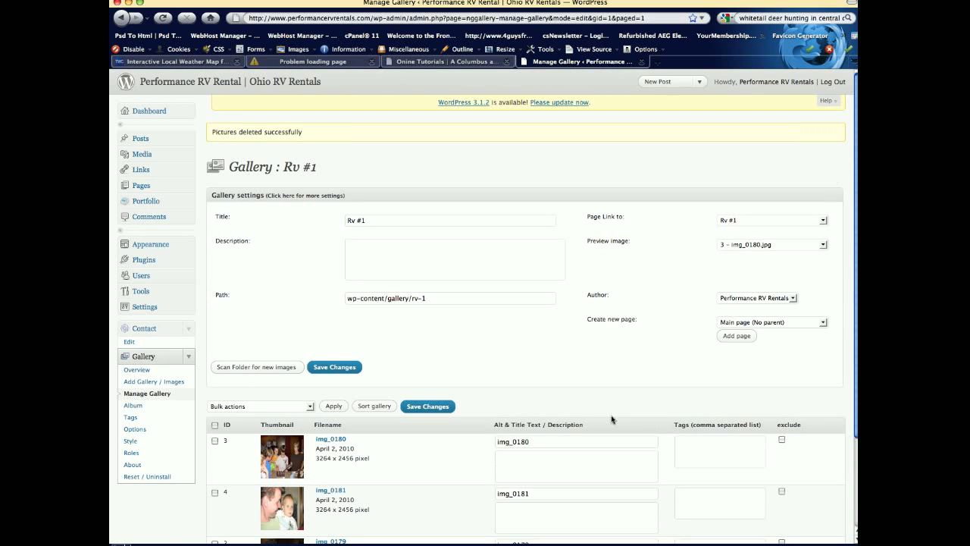
{"action": "left_click", "coordinate": [153, 112]}
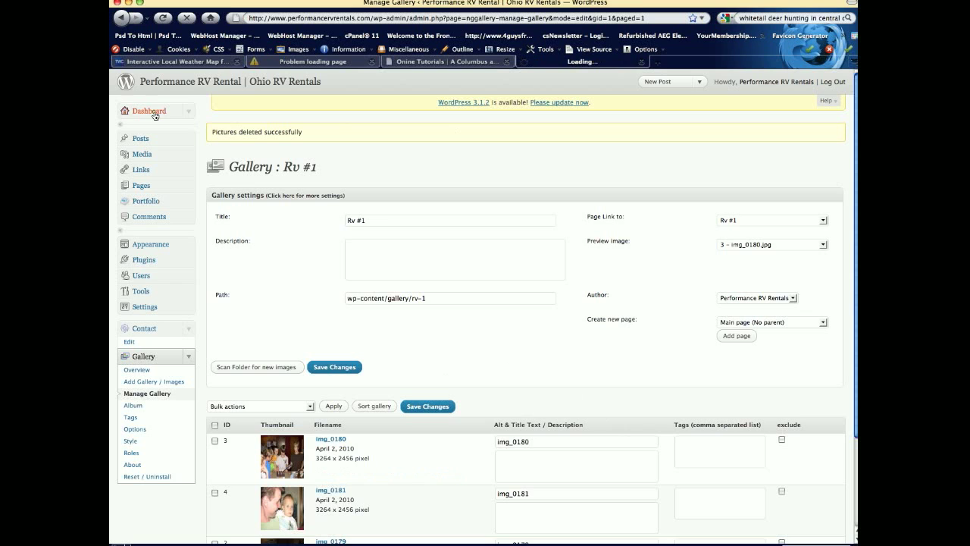